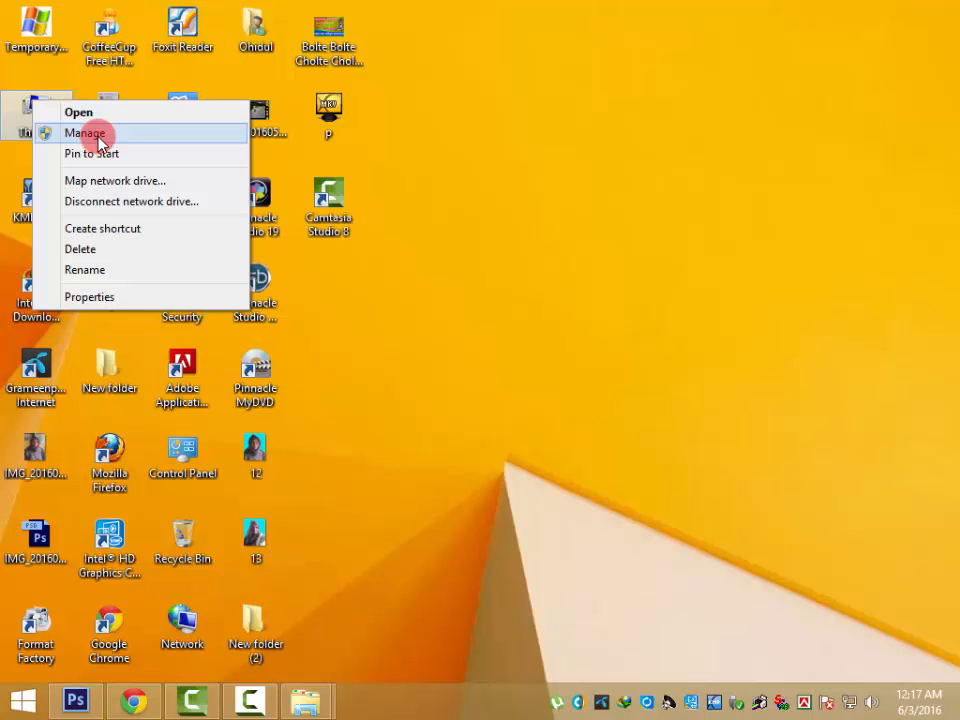
# - Open Disk Management in the Computer Management console and select the HD Song (H:) volume on Disk 0
pyautogui.click(90, 134)
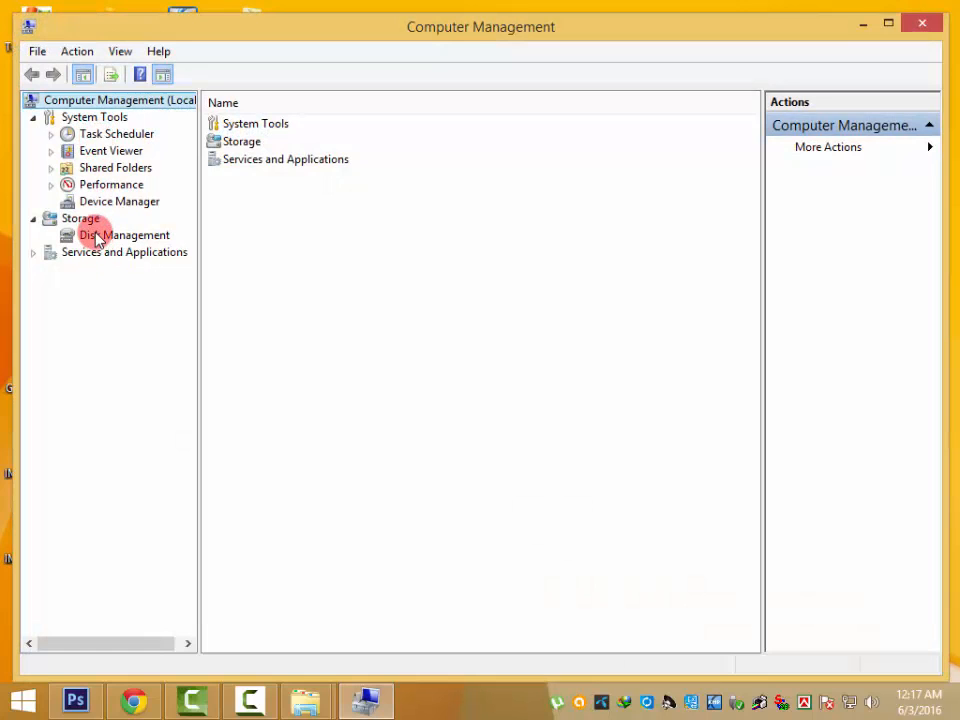
pyautogui.moveTo(43, 217)
pyautogui.mouseDown()
pyautogui.moveTo(188, 256)
pyautogui.moveTo(167, 240)
pyautogui.mouseUp()
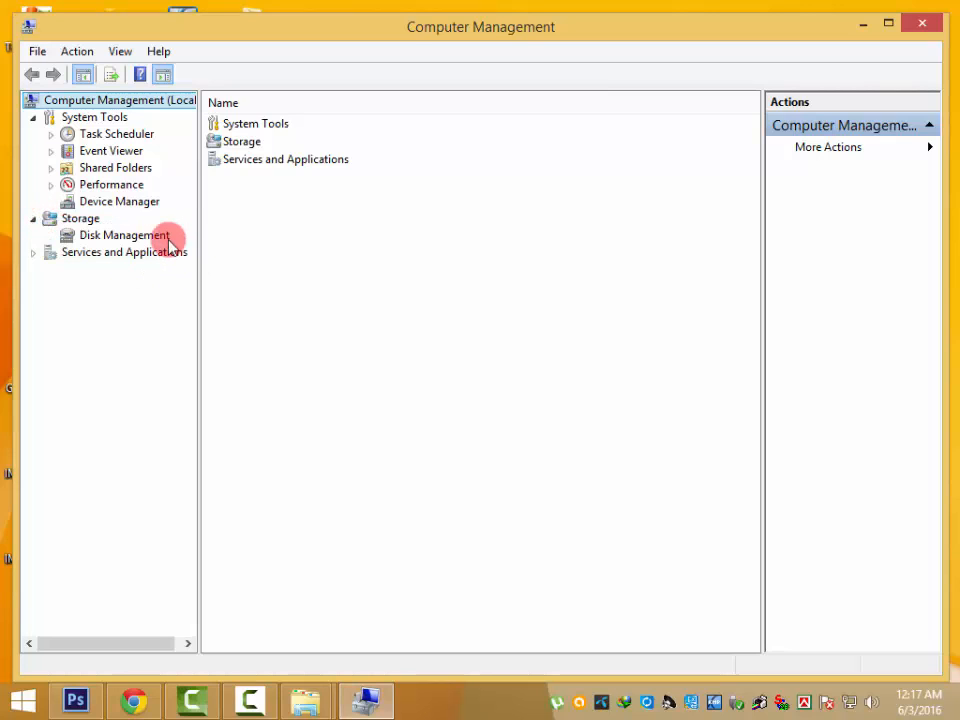
pyautogui.click(153, 233)
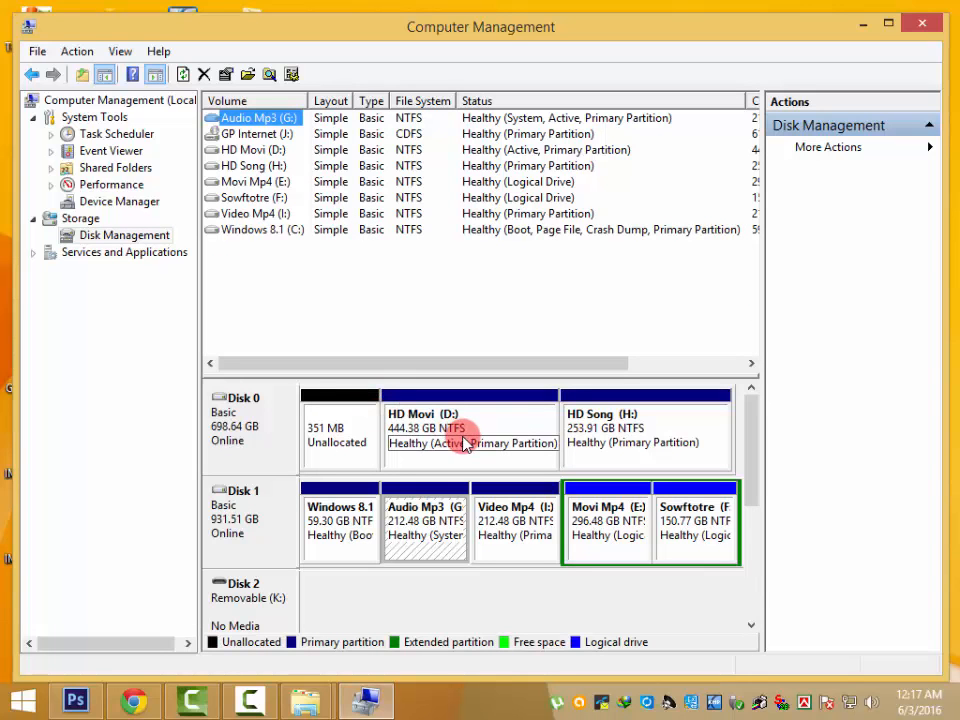
pyautogui.click(577, 427)
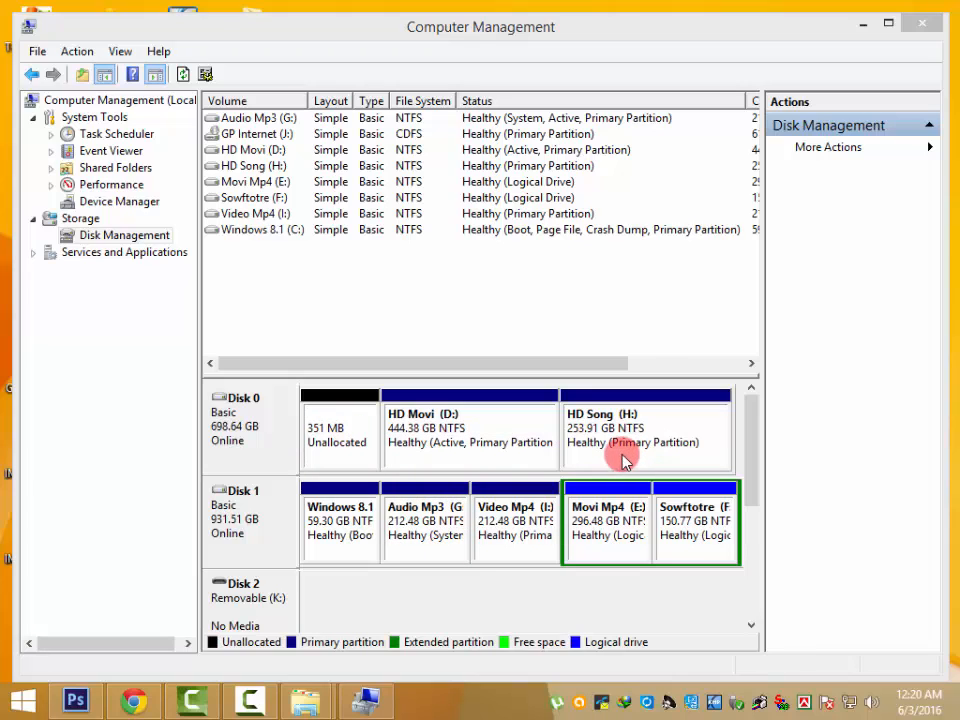
pyautogui.click(609, 428)
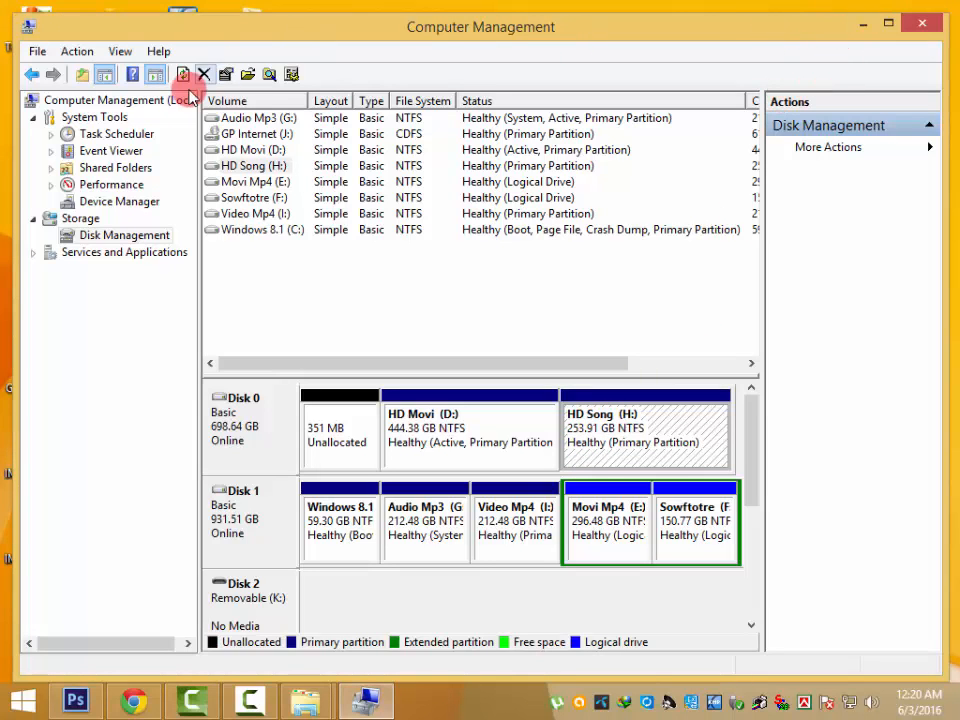
# - Inspect the contents of the HD Song (H:) drive in File Explorer and return to the This PC drive overview
pyautogui.click(862, 24)
pyautogui.click(35, 110)
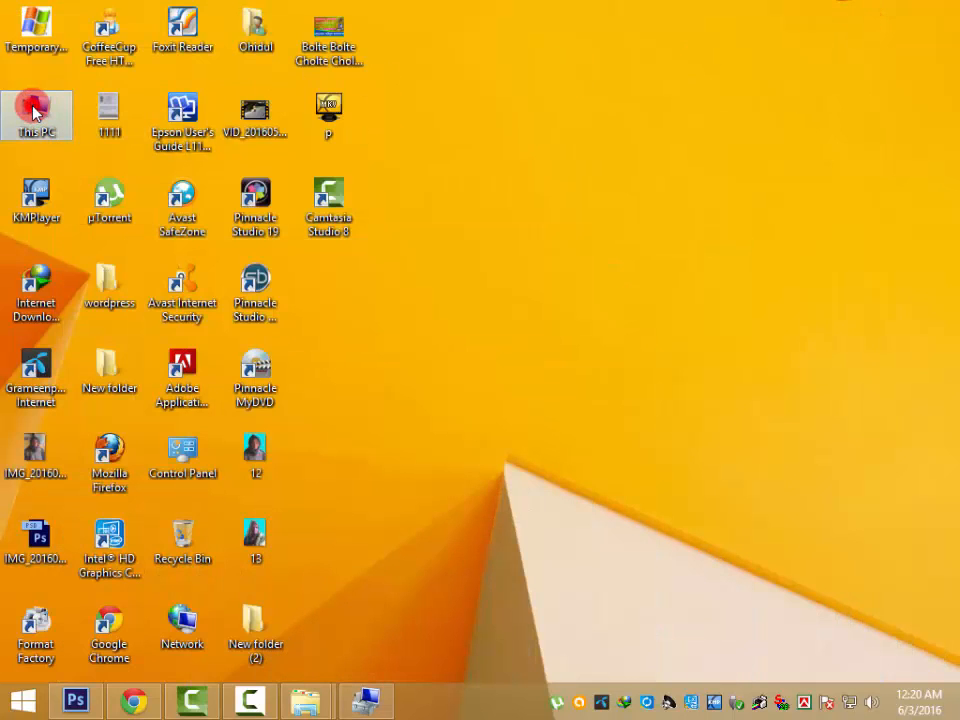
pyautogui.doubleClick(35, 110)
pyautogui.doubleClick(707, 240)
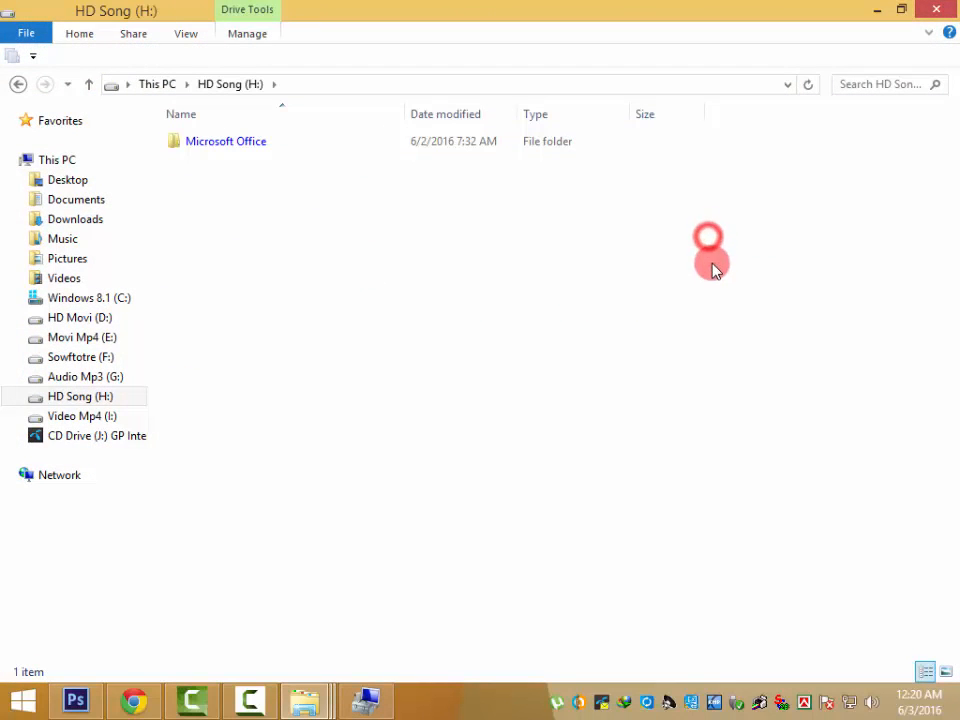
pyautogui.click(17, 83)
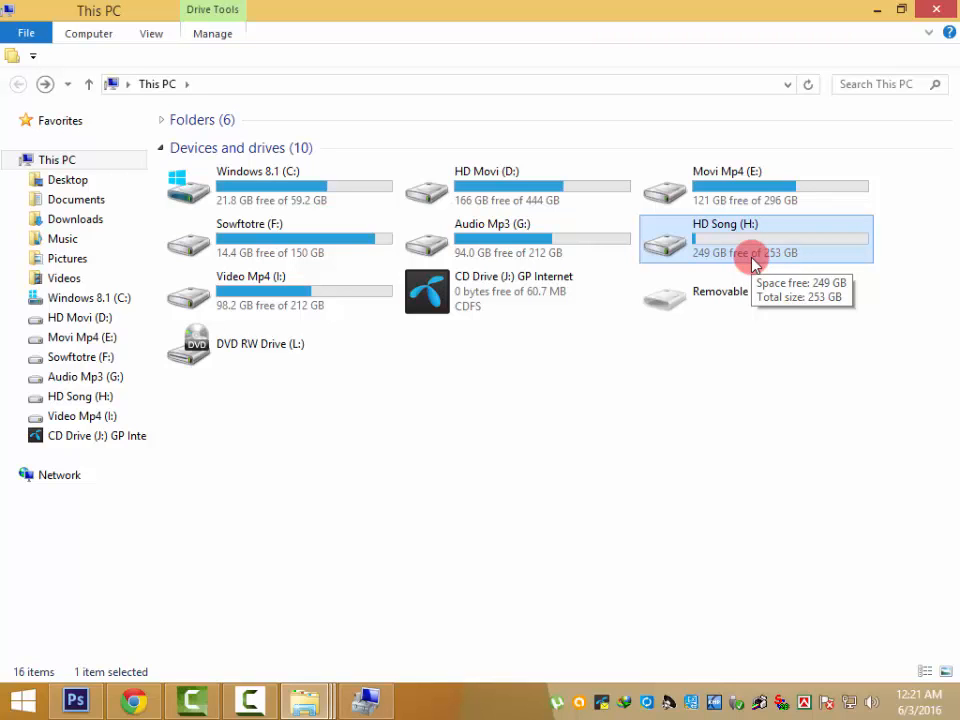
# - Switch back to Computer Management and delete the HD Song (H:) volume from Disk 0, accepting the data loss
pyautogui.click(366, 700)
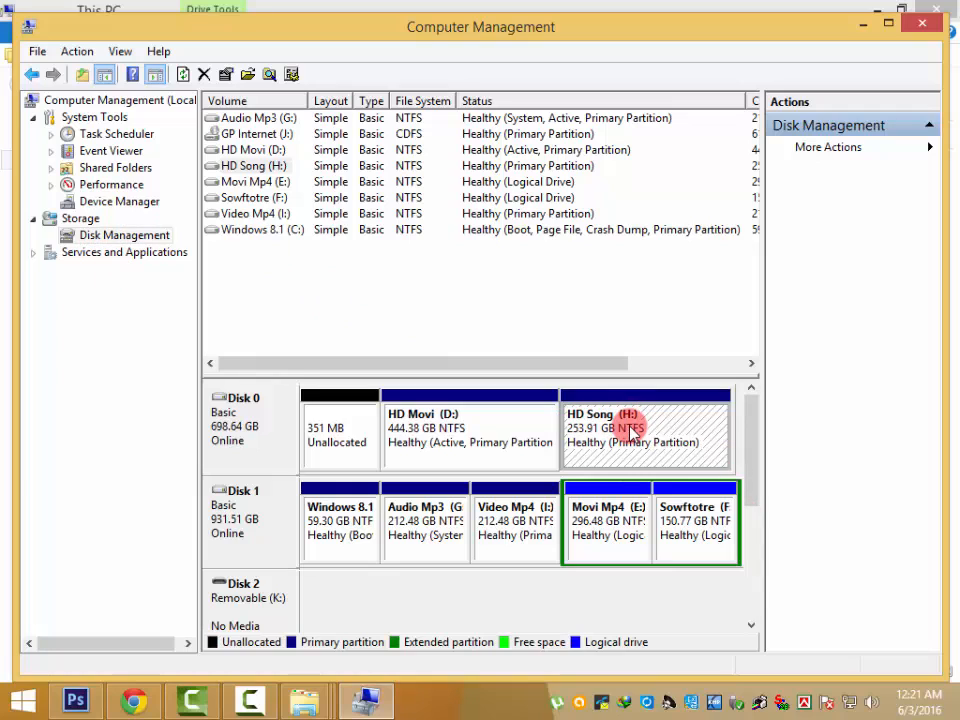
pyautogui.rightClick(623, 428)
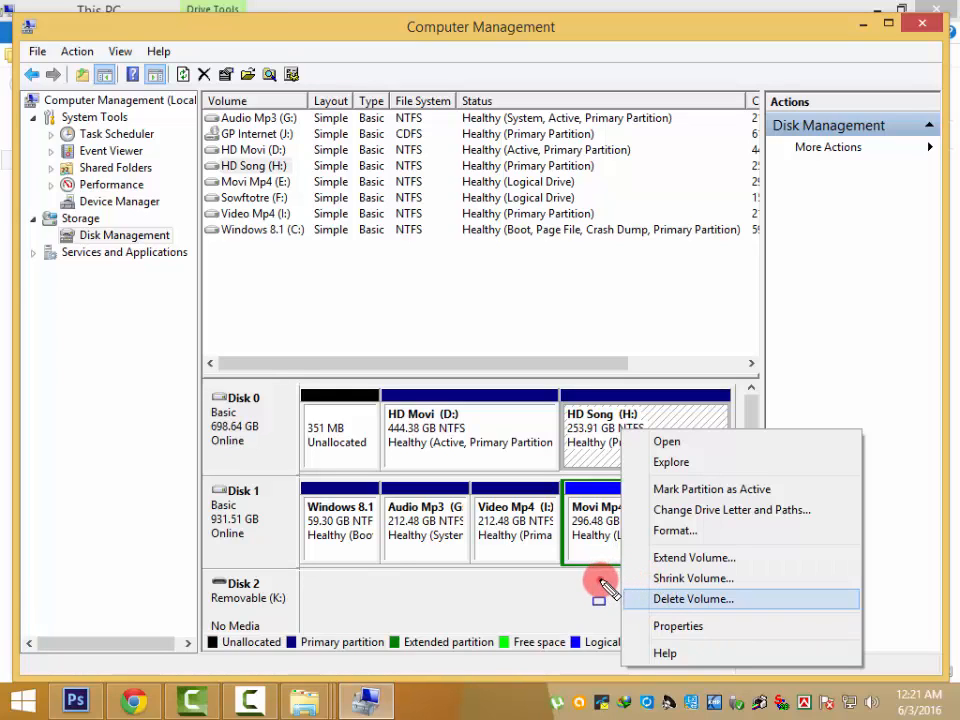
pyautogui.moveTo(600, 578)
pyautogui.mouseDown()
pyautogui.moveTo(714, 612)
pyautogui.moveTo(795, 615)
pyautogui.mouseUp()
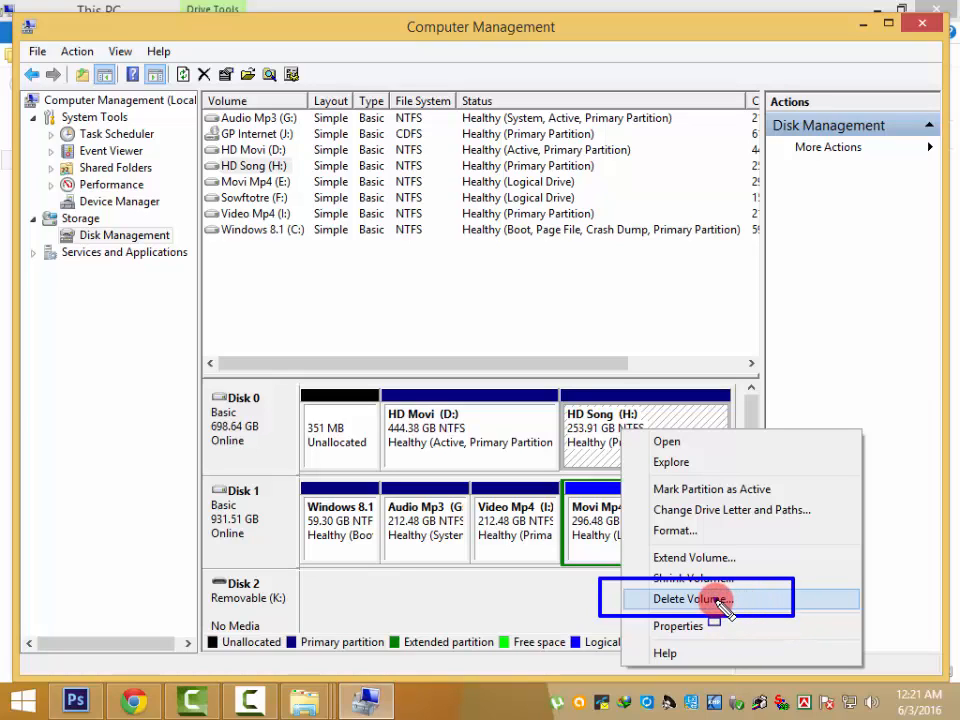
pyautogui.press('Escape')
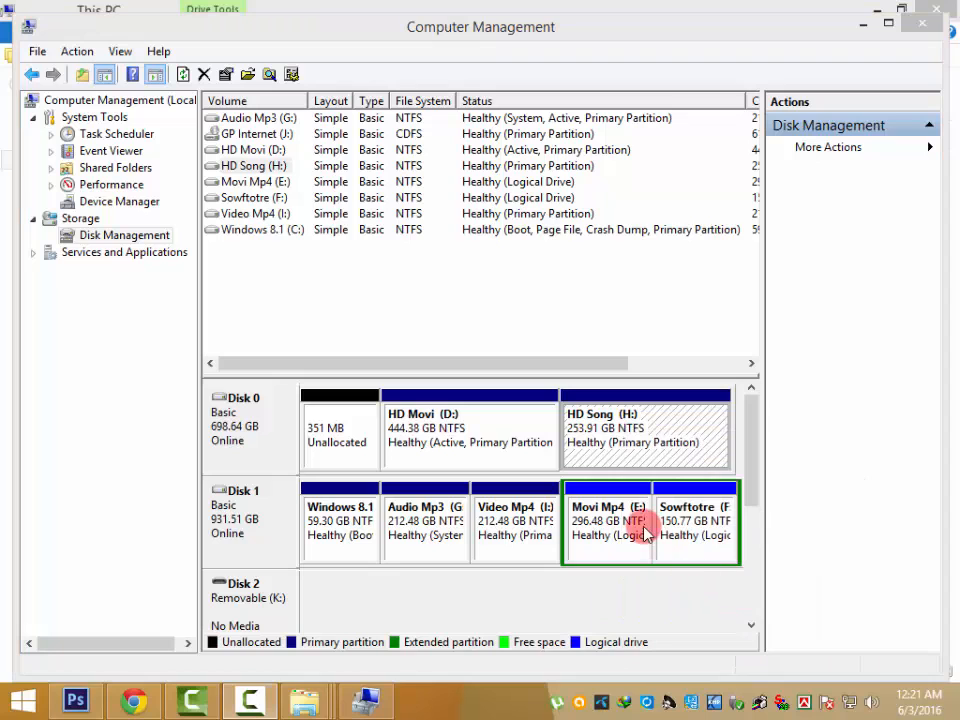
pyautogui.rightClick(606, 429)
pyautogui.click(672, 599)
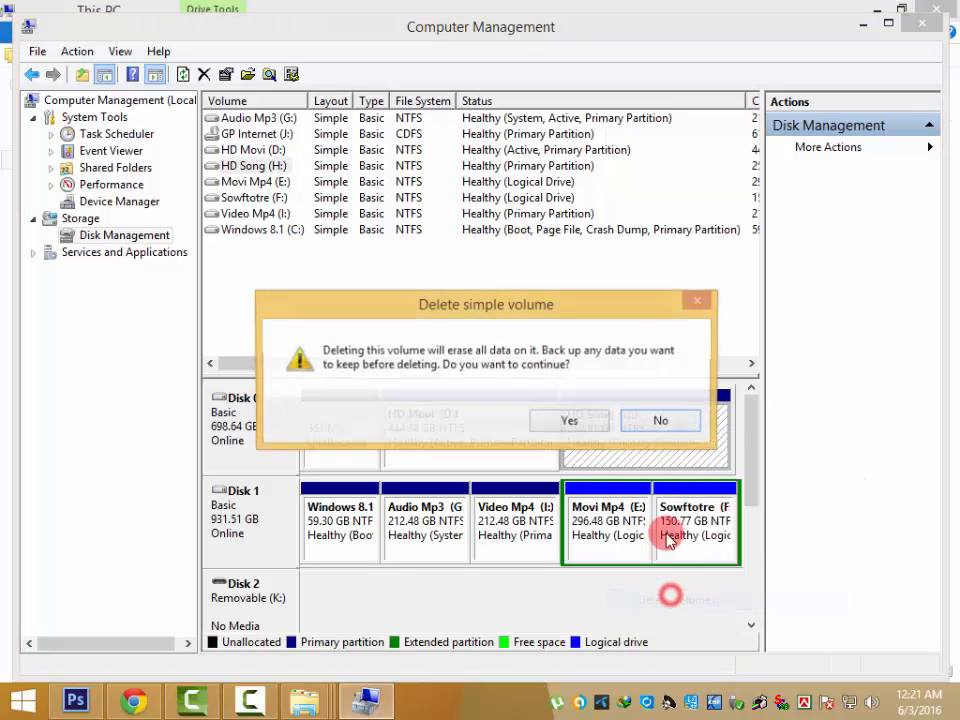
pyautogui.click(568, 423)
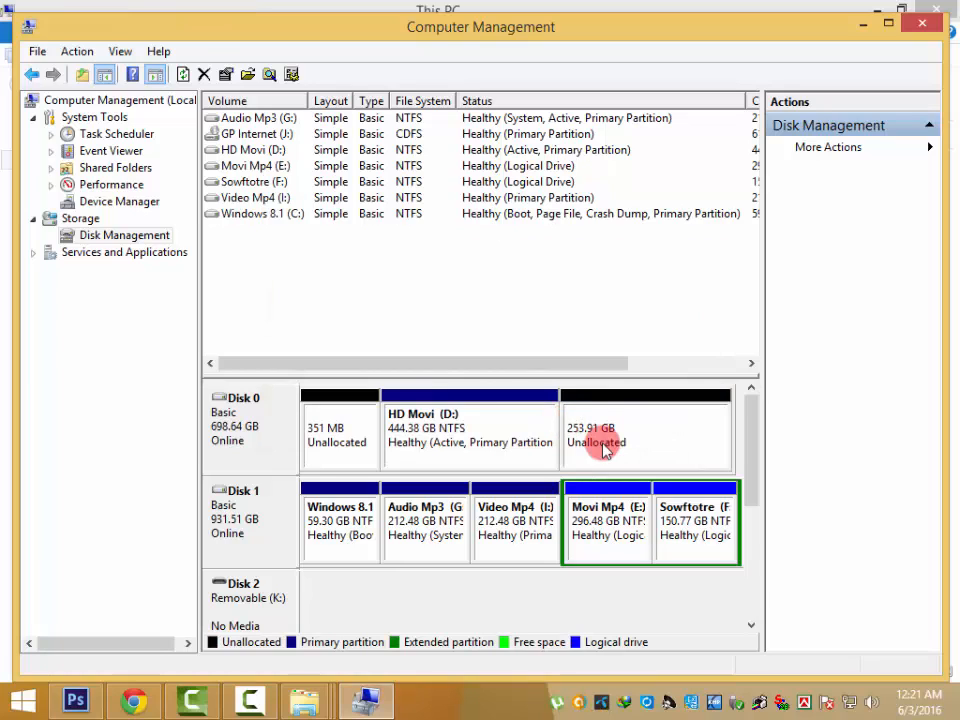
# - Start a new simple volume in Disk 0's 253.91 GB unallocated space and set its size to 12000 MB
pyautogui.click(601, 440)
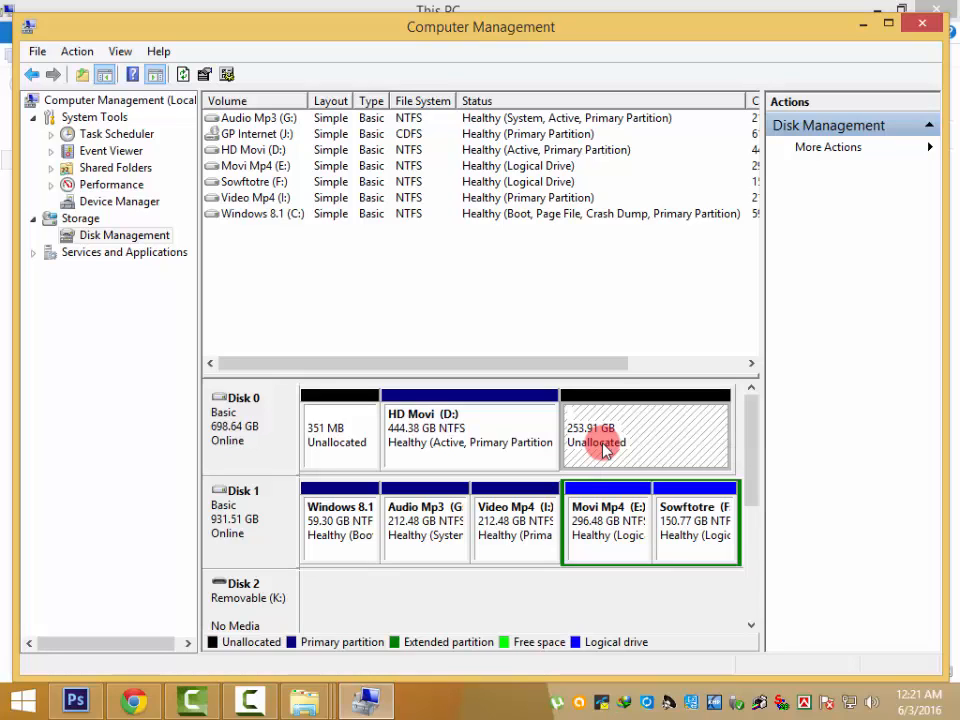
pyautogui.rightClick(603, 450)
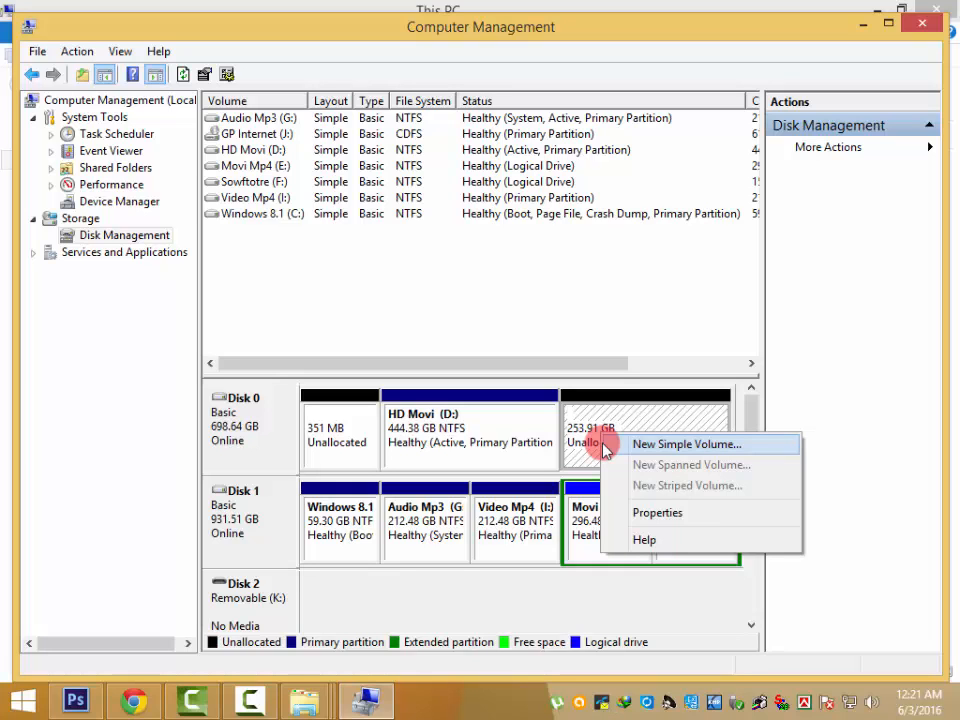
pyautogui.click(605, 447)
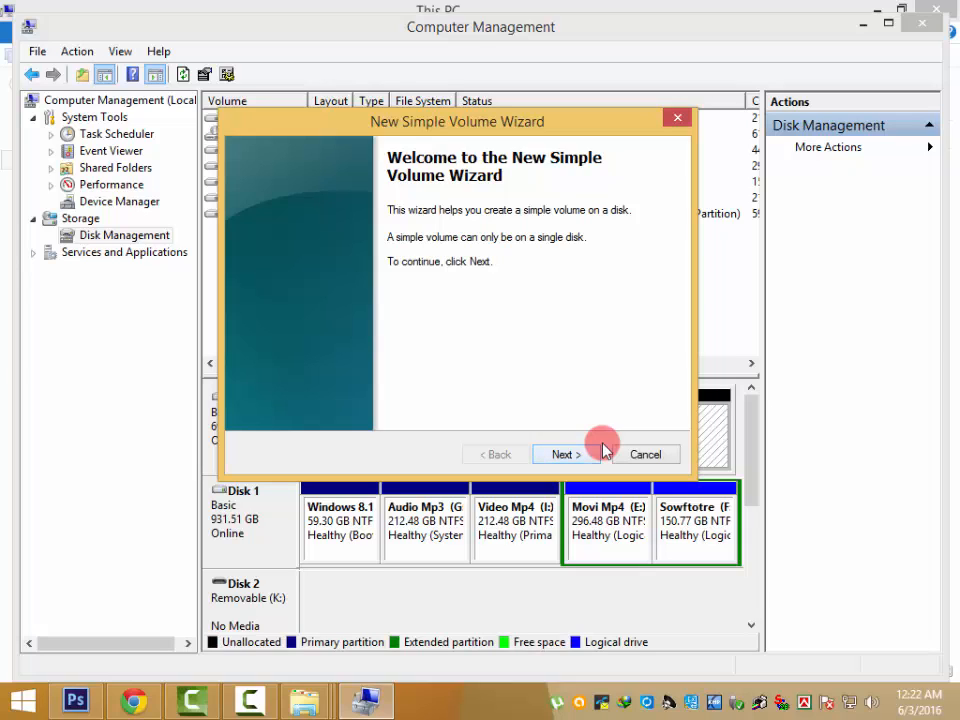
pyautogui.click(566, 454)
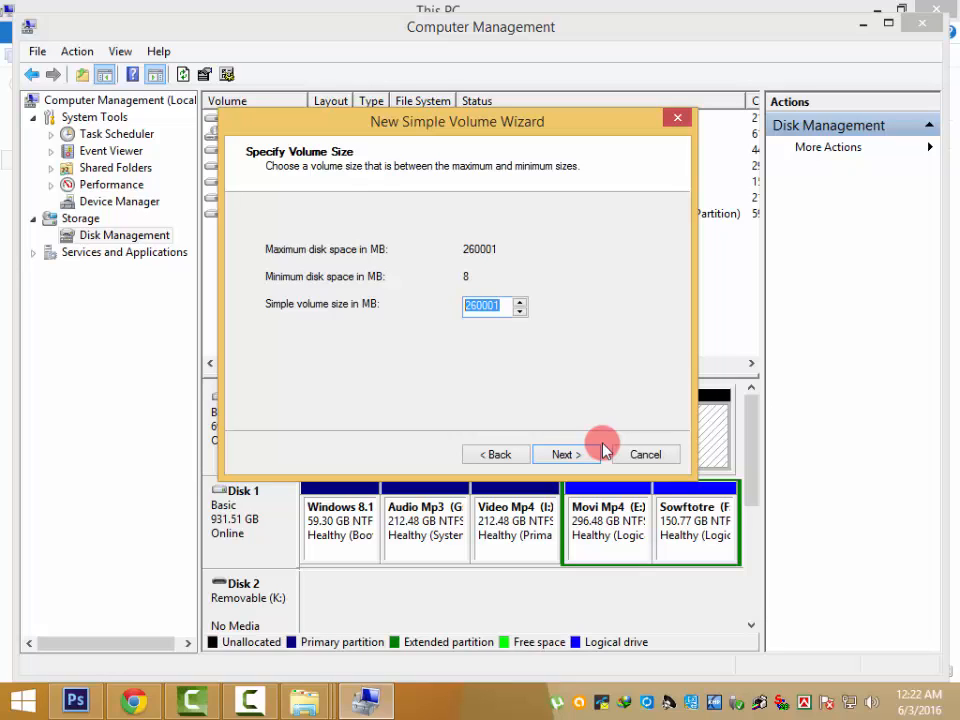
pyautogui.click(500, 305)
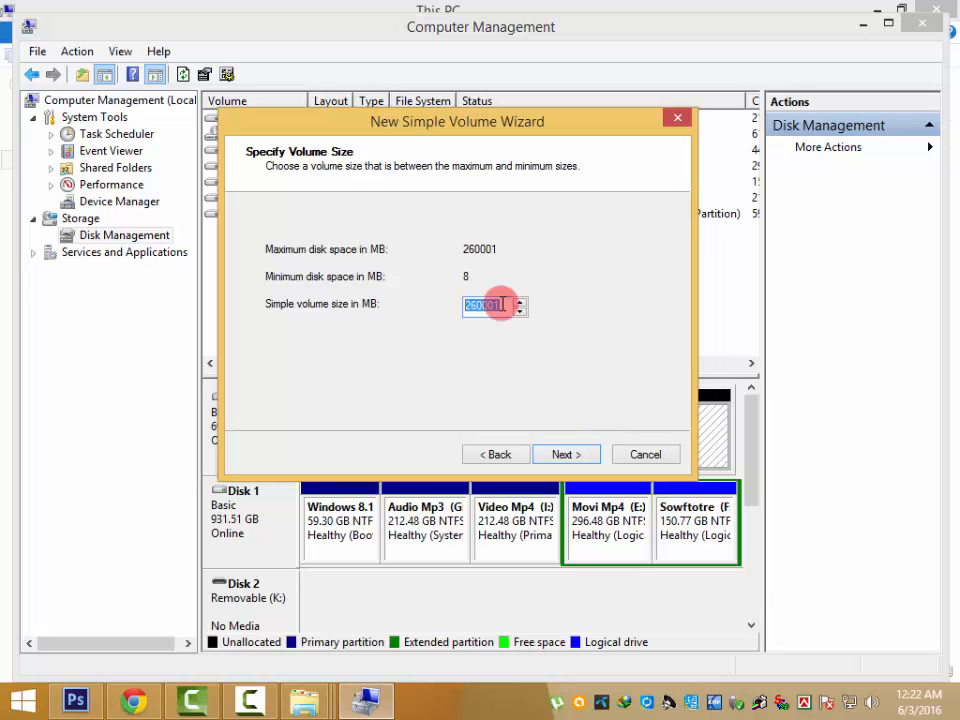
pyautogui.write('120')
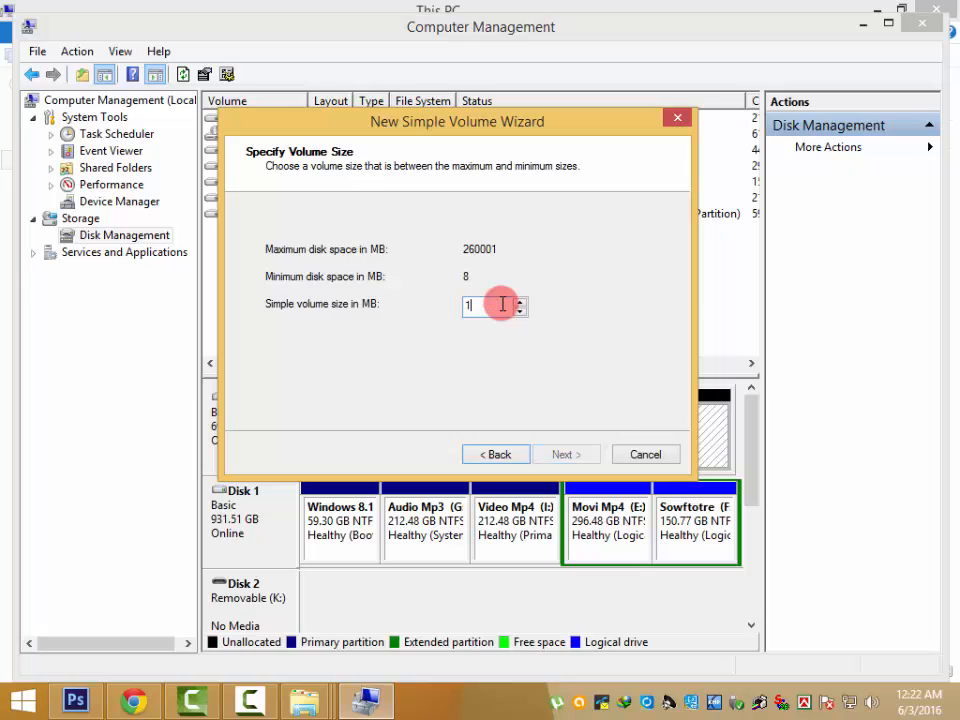
pyautogui.write('0')
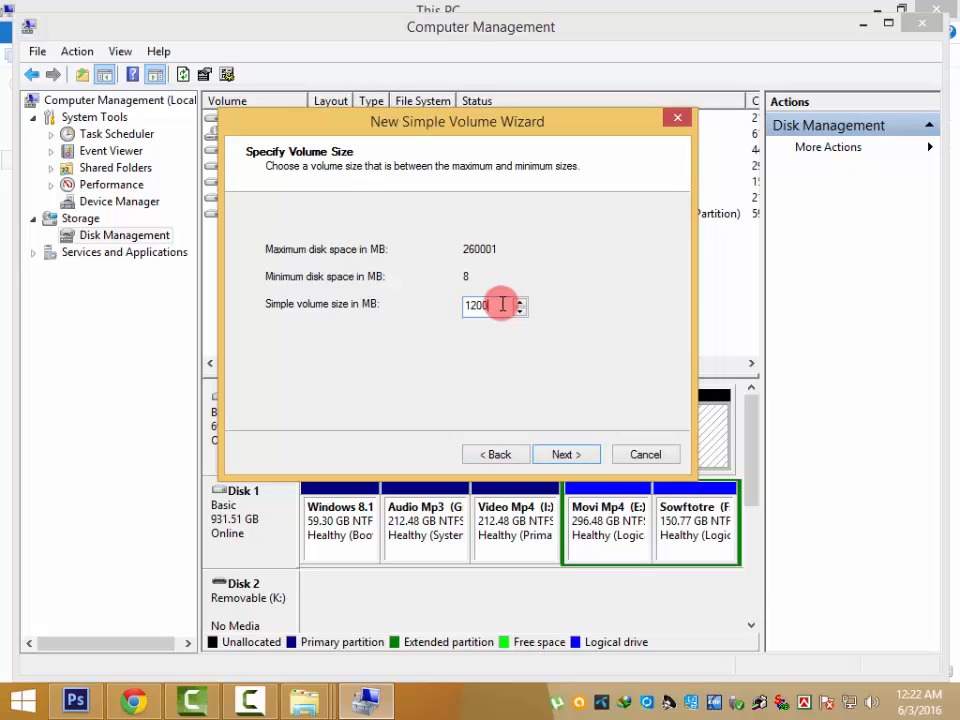
pyautogui.write('0')
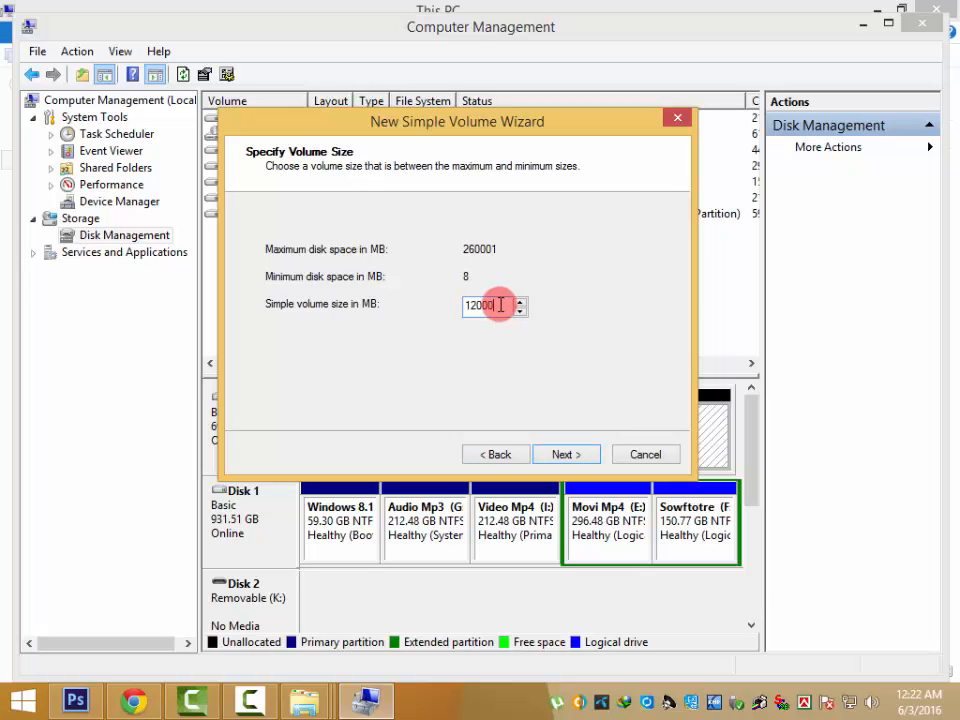
pyautogui.click(571, 456)
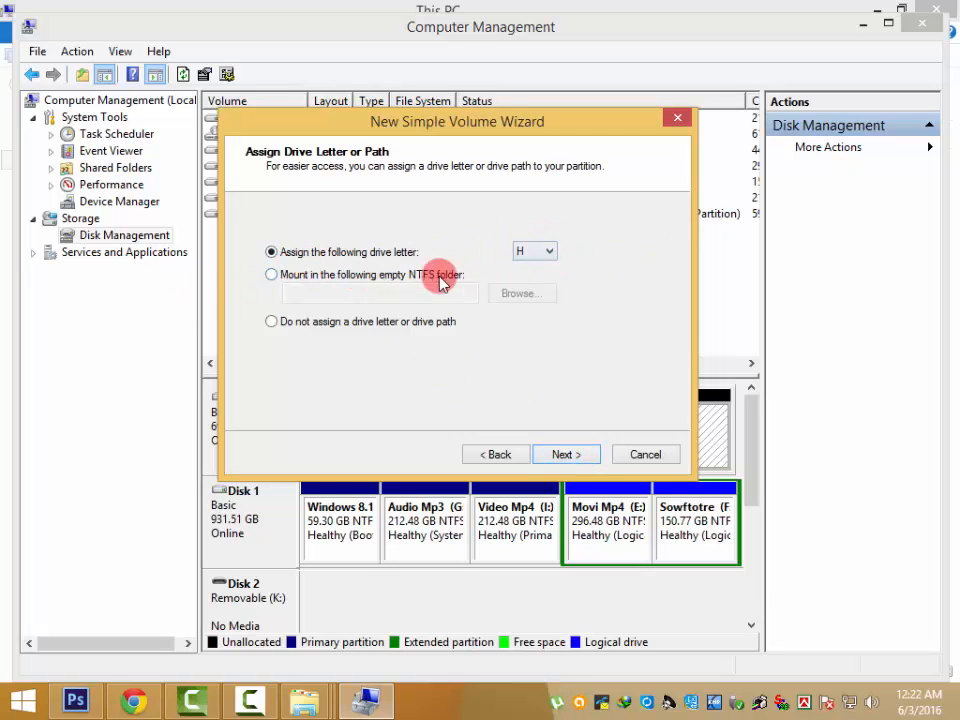
# - Keep drive letter H and quick NTFS formatting, enter the person's name as the volume label, and finish creating the volume
pyautogui.click(566, 456)
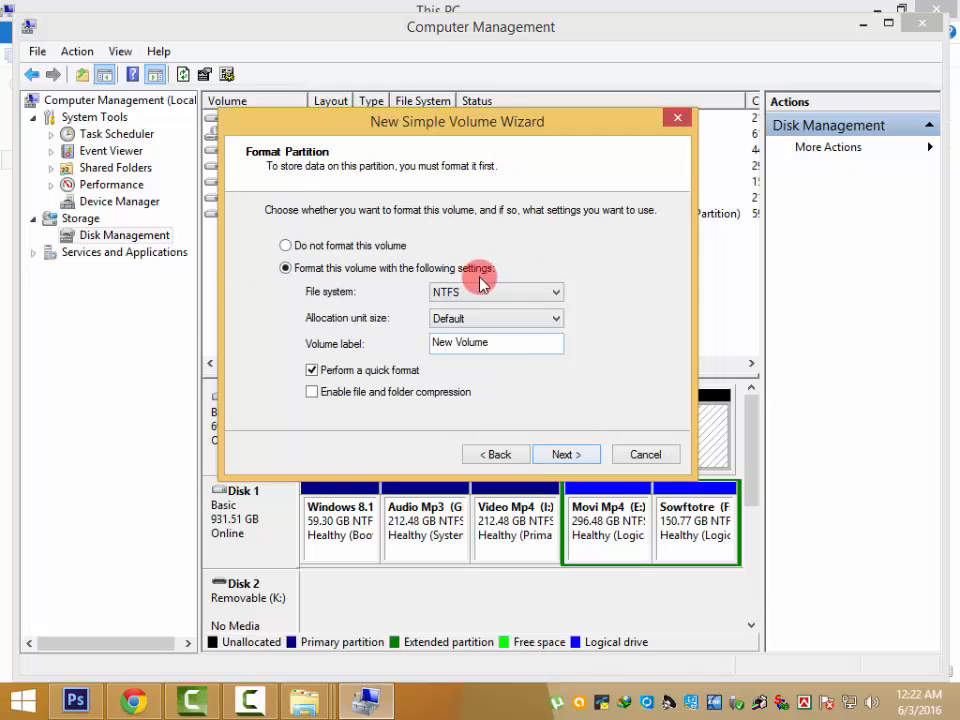
pyautogui.moveTo(496, 344); pyautogui.dragTo(428, 349)
pyautogui.write('H')
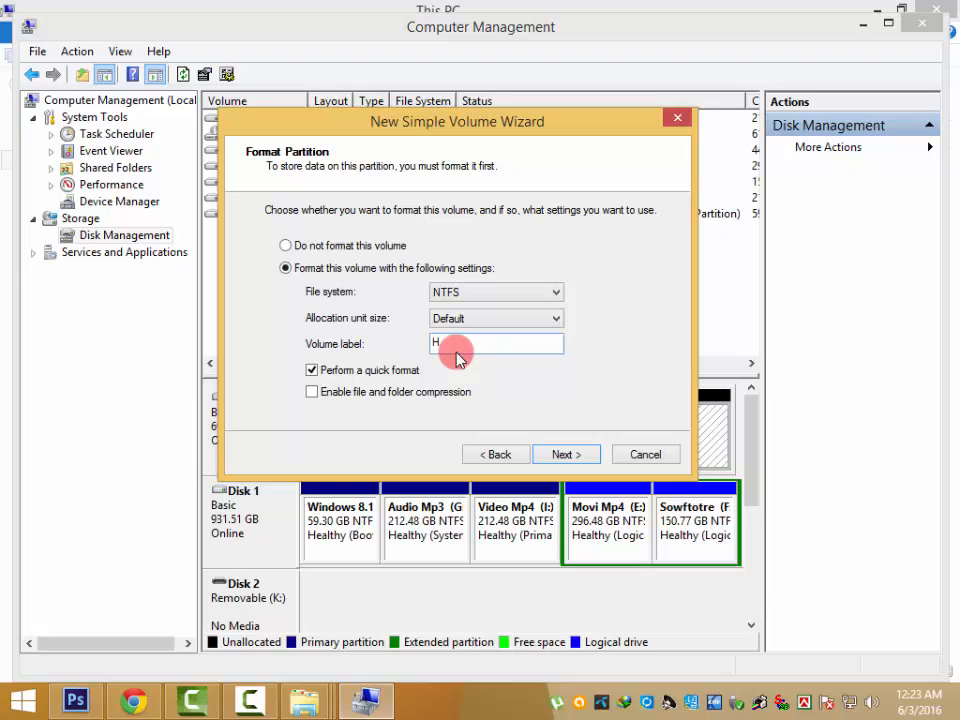
pyautogui.write('.M')
pyautogui.write('.O')
pyautogui.write('hidul')
pyautogui.click(557, 454)
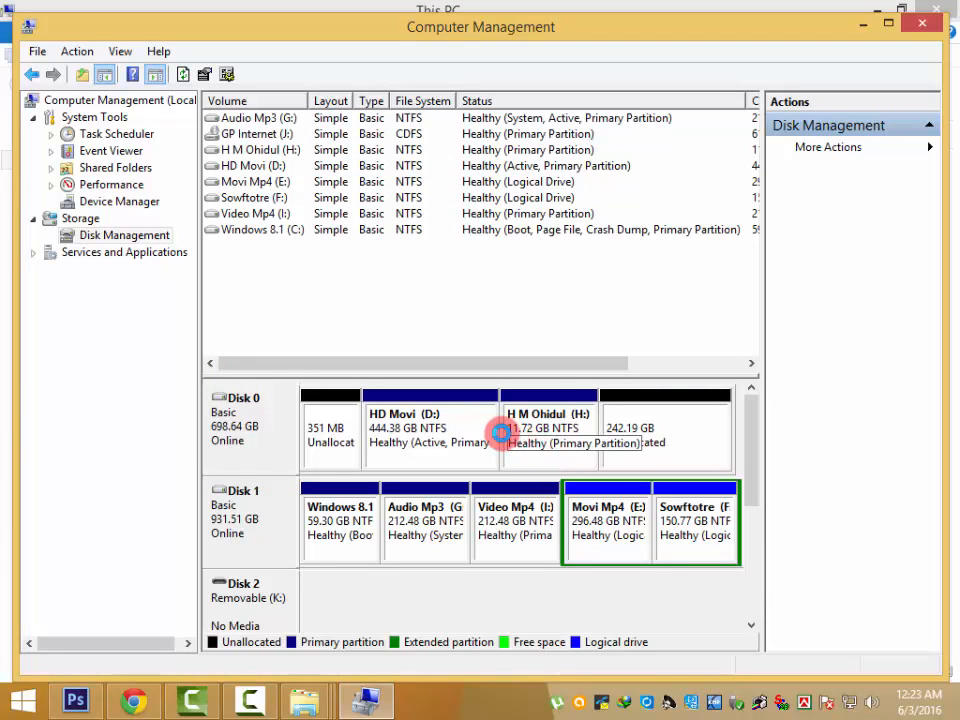
# - Dismiss the removable-drive notification, refresh This PC in File Explorer and check the new H: drive's capacity
pyautogui.click(525, 423)
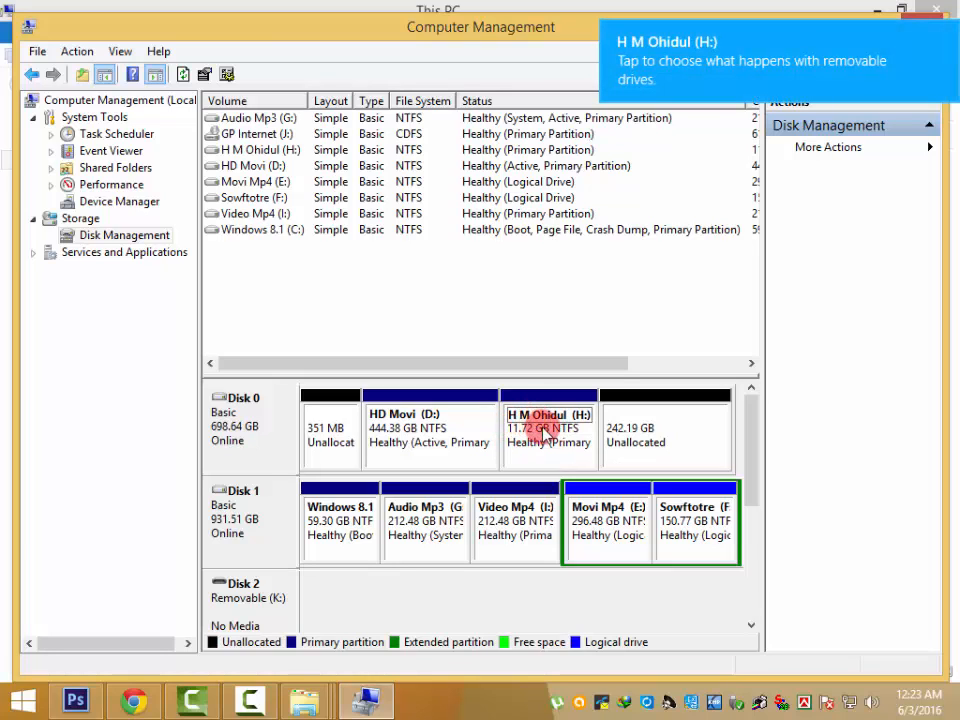
pyautogui.click(853, 61)
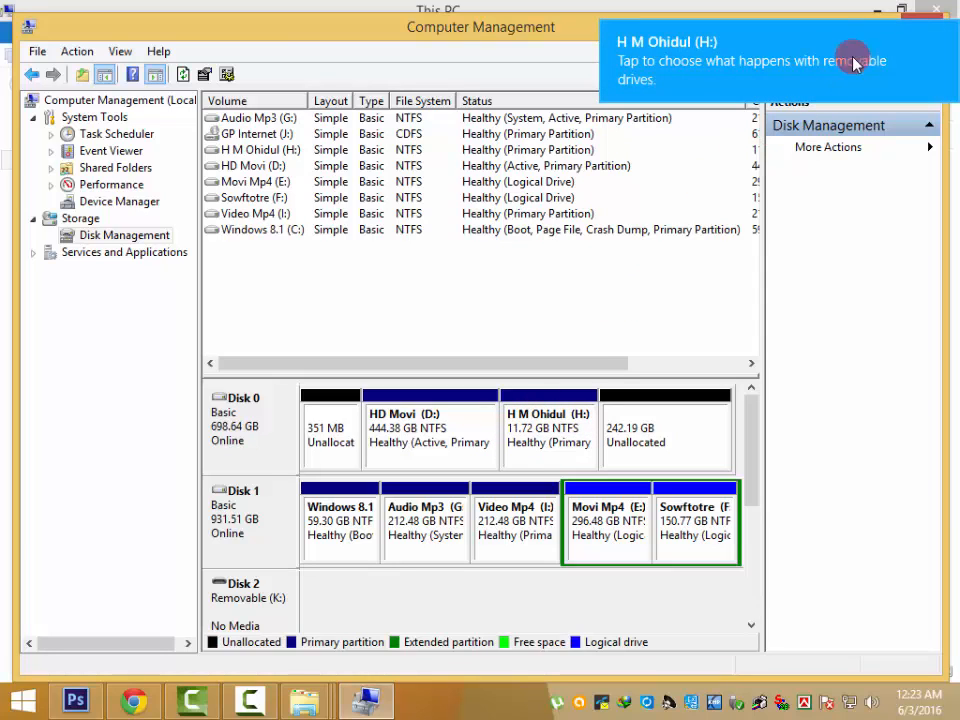
pyautogui.click(943, 18)
pyautogui.click(865, 30)
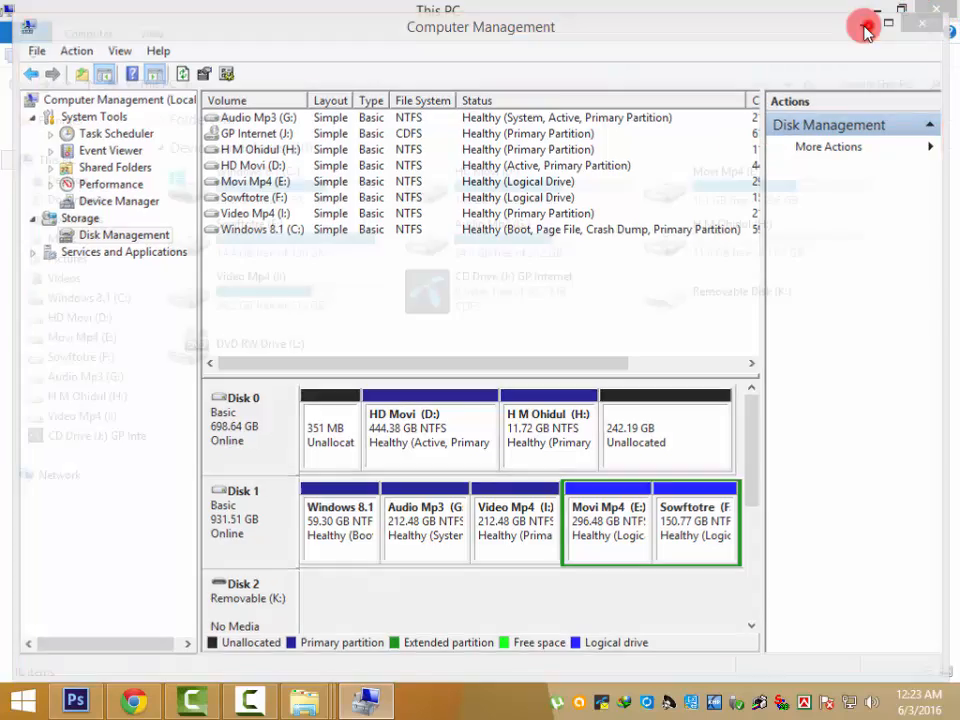
pyautogui.rightClick(444, 386)
pyautogui.click(498, 459)
pyautogui.click(757, 222)
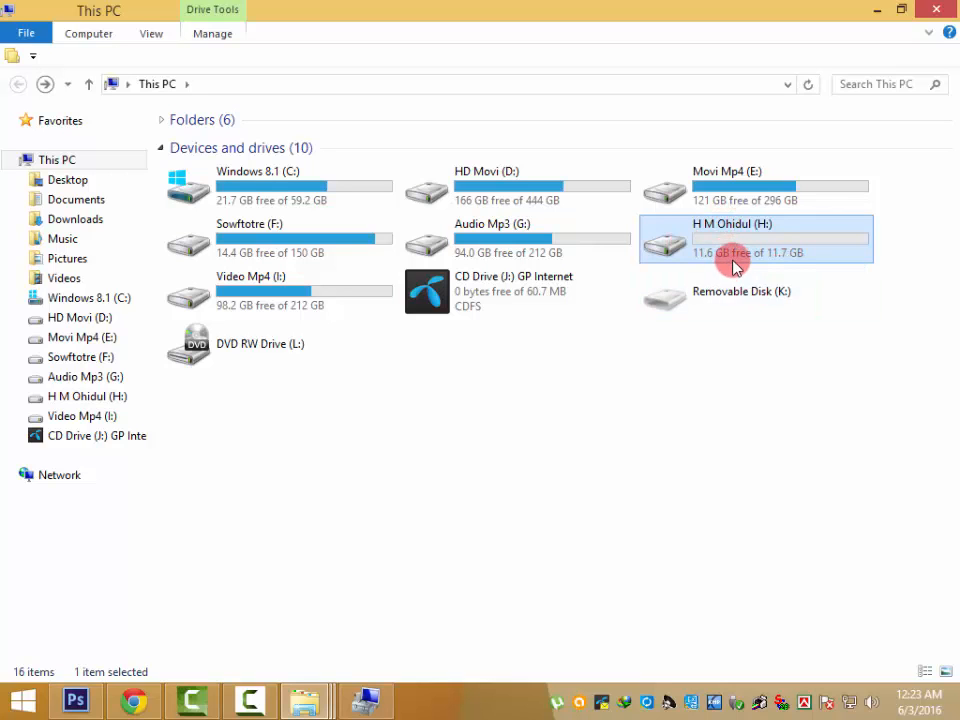
# - Switch to Computer Management and start a new simple volume in Disk 0's 242.19 GB unallocated space, keeping the maximum size of 248001 MB
pyautogui.click(373, 704)
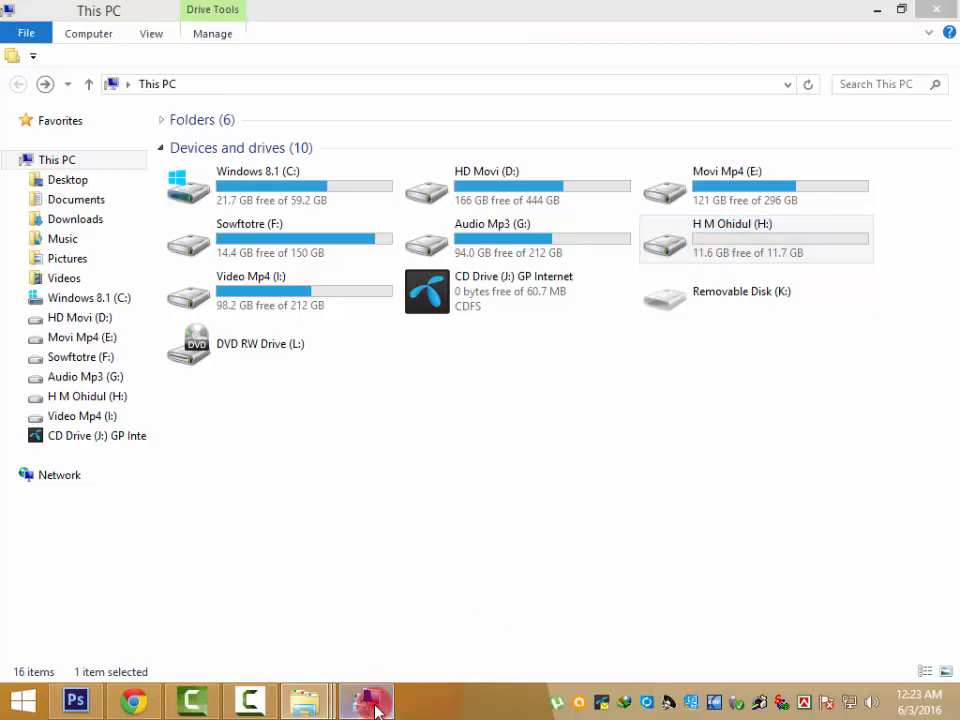
pyautogui.click(634, 439)
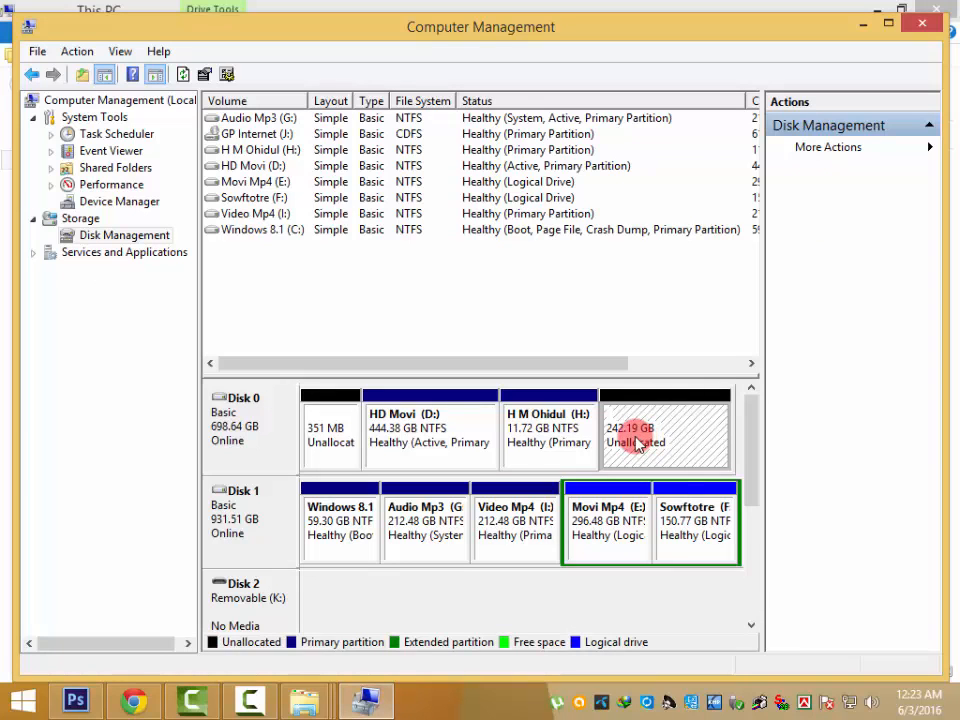
pyautogui.rightClick(633, 440)
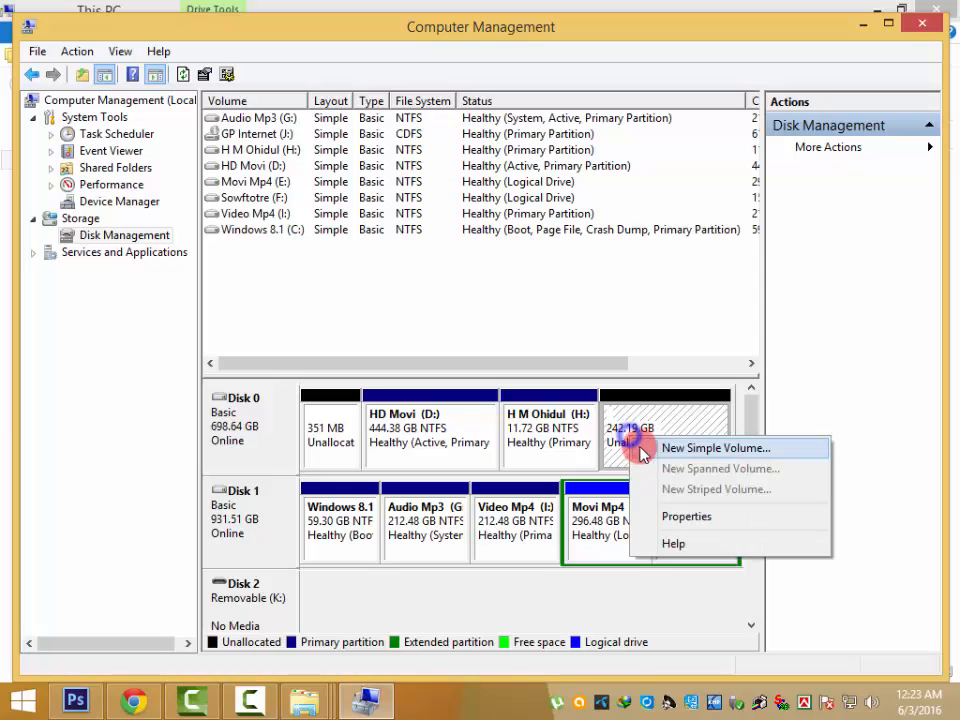
pyautogui.click(695, 450)
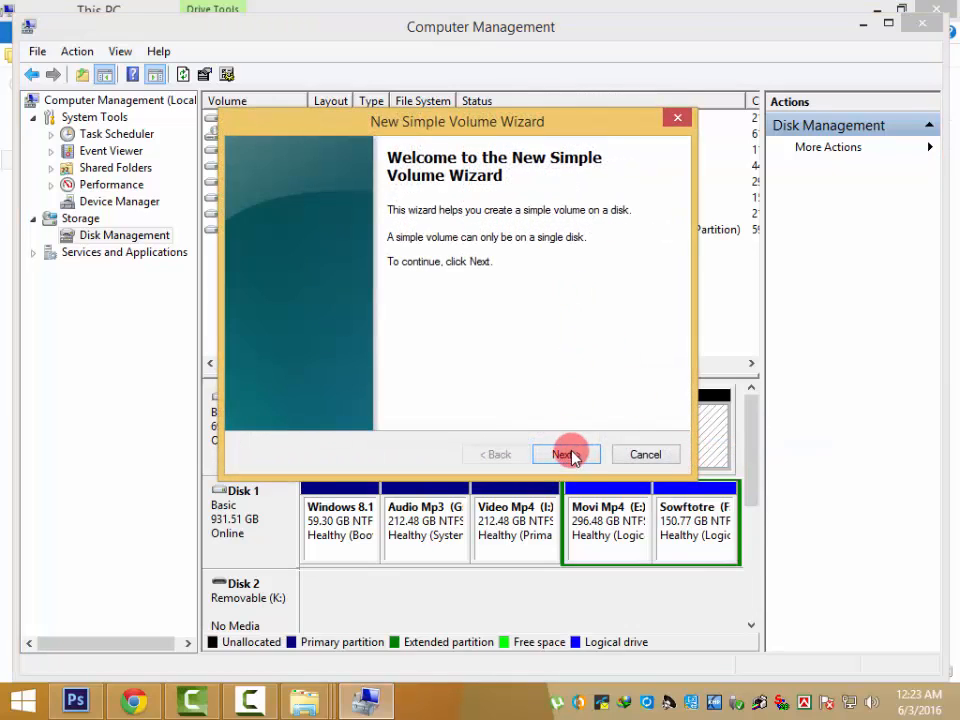
pyautogui.click(572, 456)
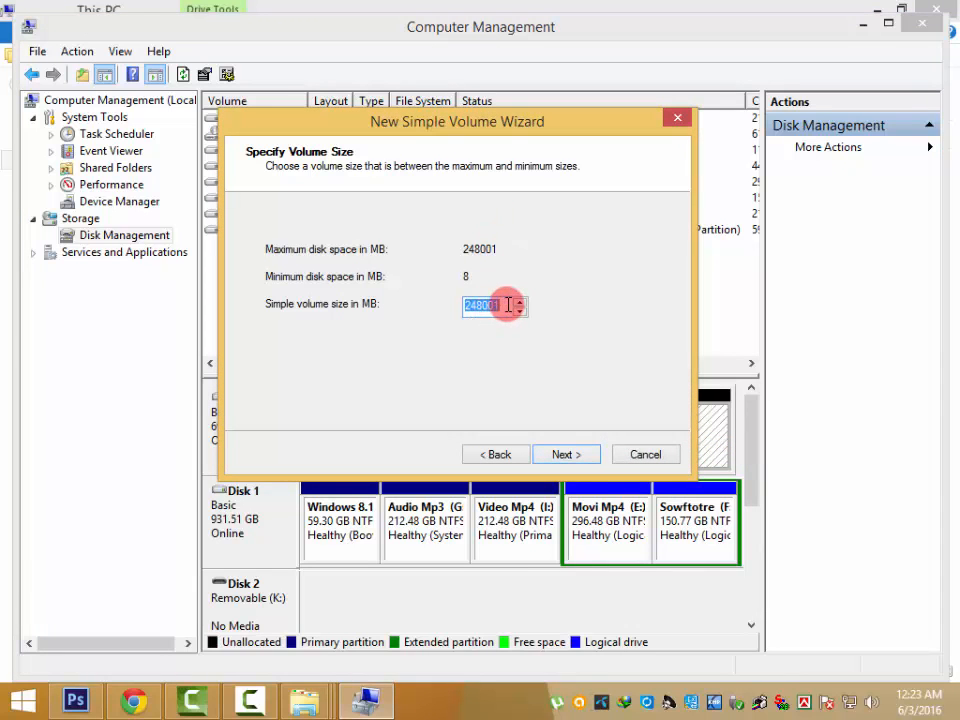
pyautogui.click(566, 455)
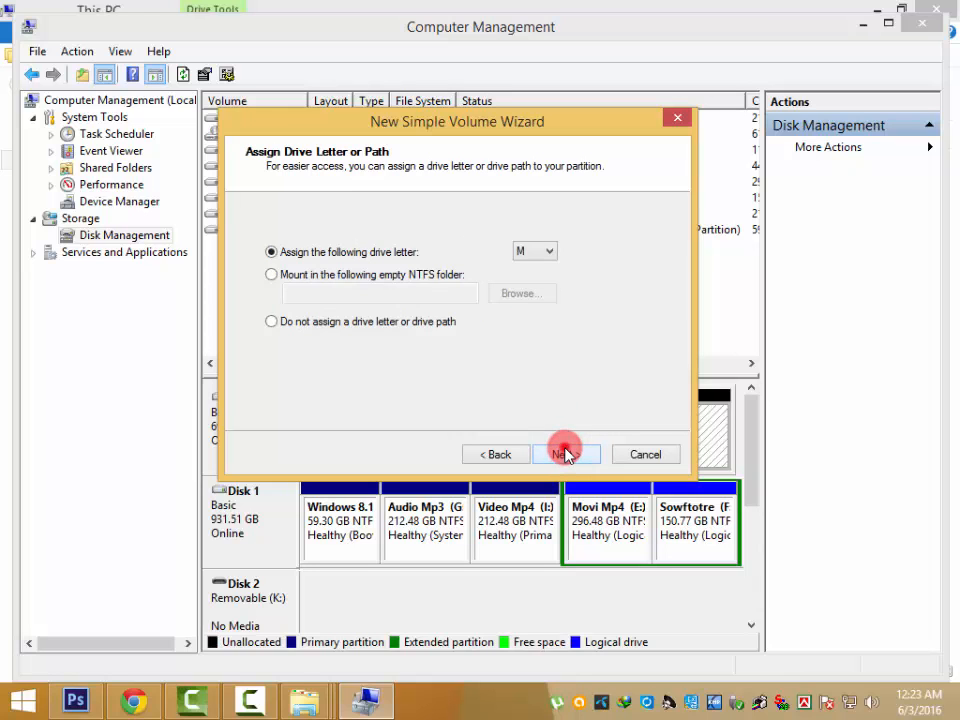
# - Keep drive letter M, NTFS formatting and the default New Volume label, and finish creating the volume
pyautogui.click(566, 455)
pyautogui.click(569, 453)
pyautogui.click(570, 455)
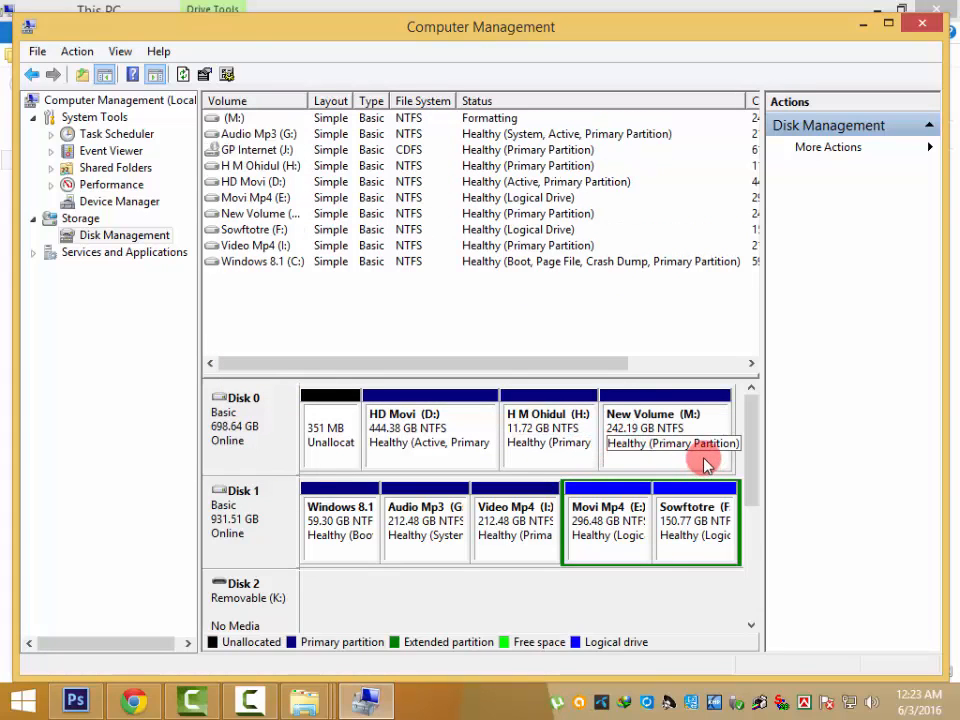
# - Minimize Computer Management, refresh This PC in File Explorer and check the capacity of the new M: drive
pyautogui.click(860, 22)
pyautogui.rightClick(515, 450)
pyautogui.click(583, 525)
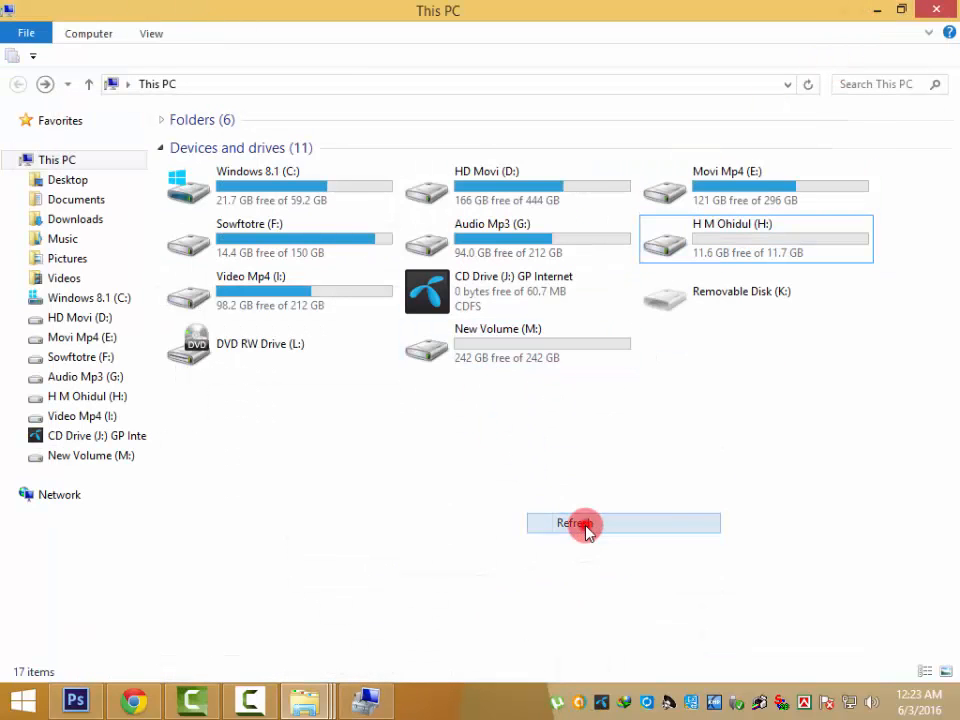
pyautogui.click(460, 350)
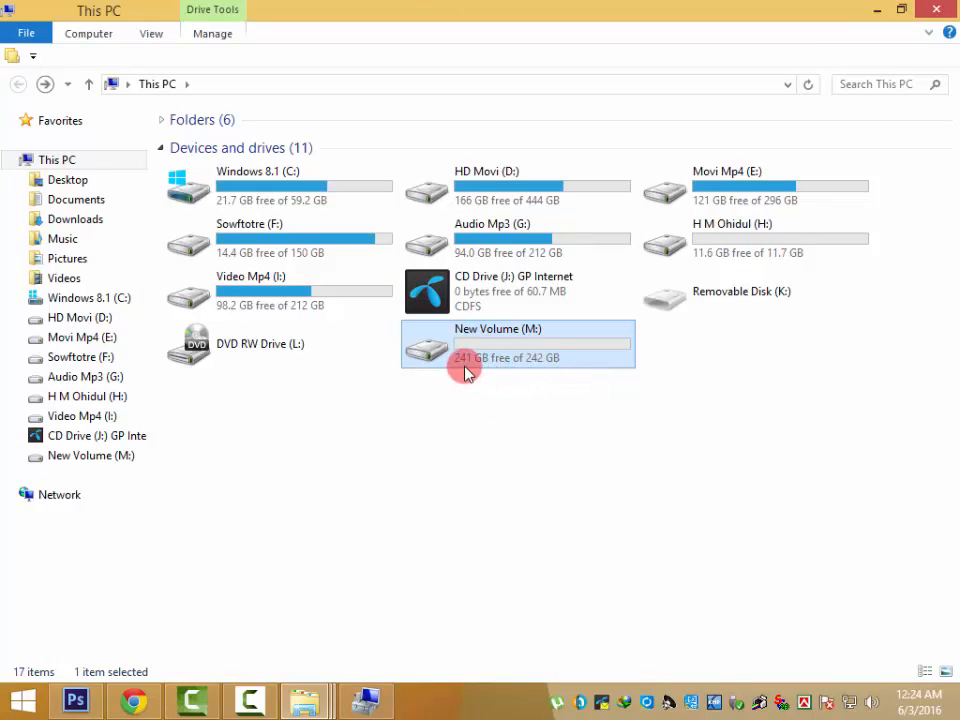
pyautogui.rightClick(421, 417)
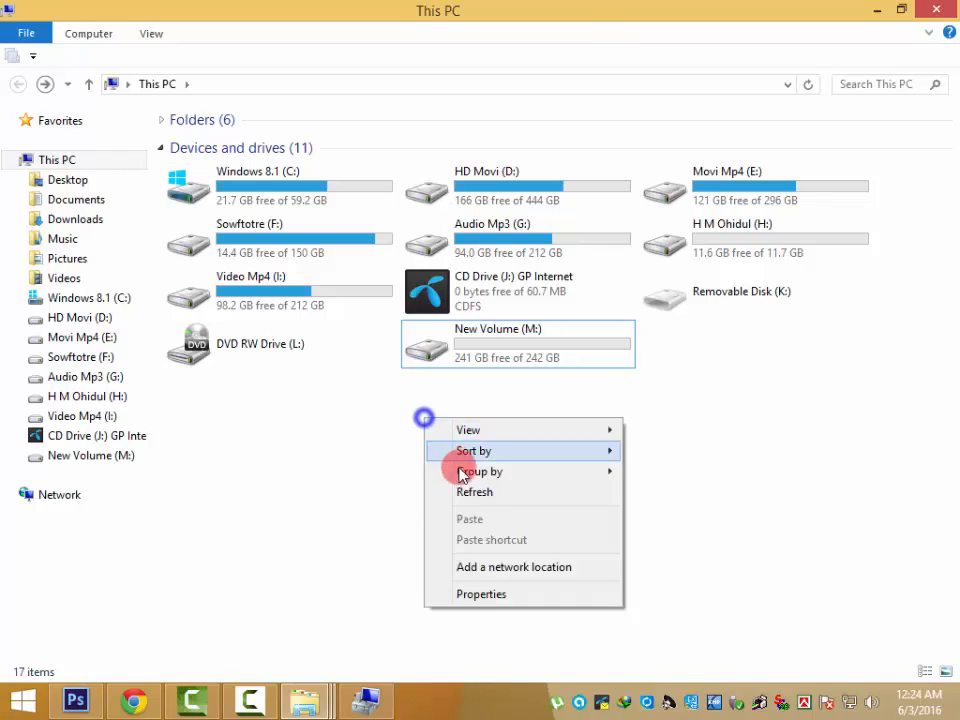
pyautogui.click(466, 488)
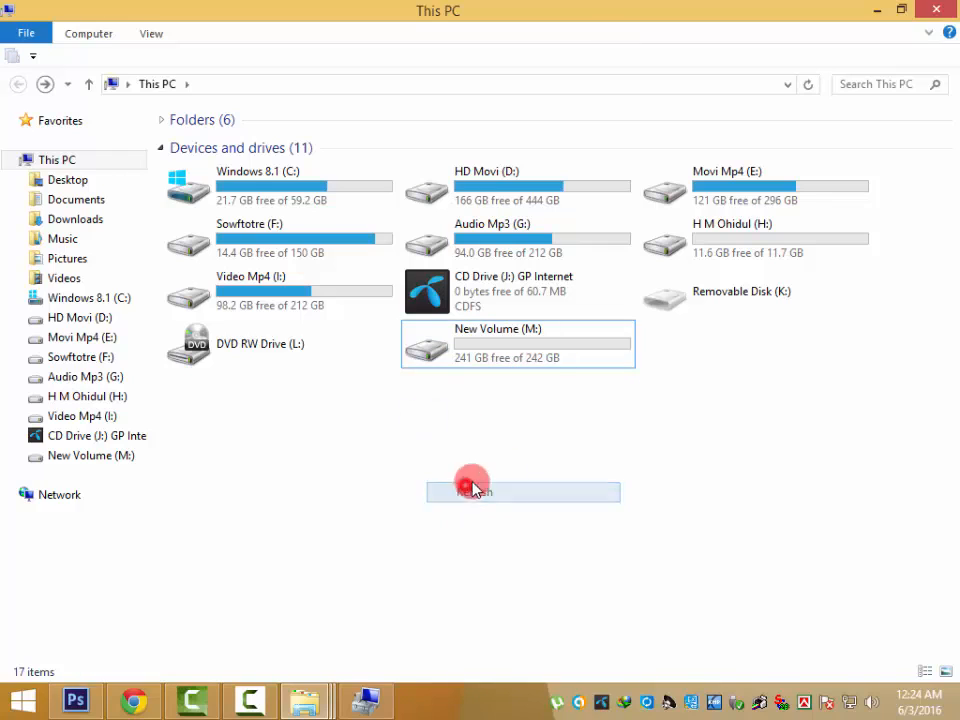
pyautogui.rightClick(582, 403)
pyautogui.click(620, 476)
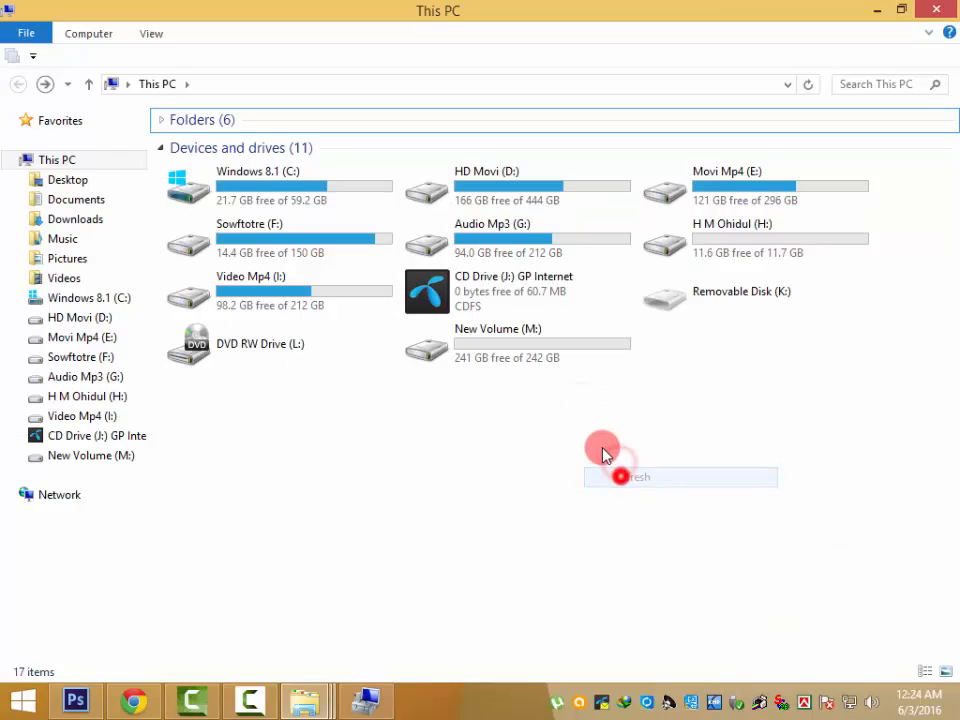
pyautogui.rightClick(601, 448)
pyautogui.click(646, 523)
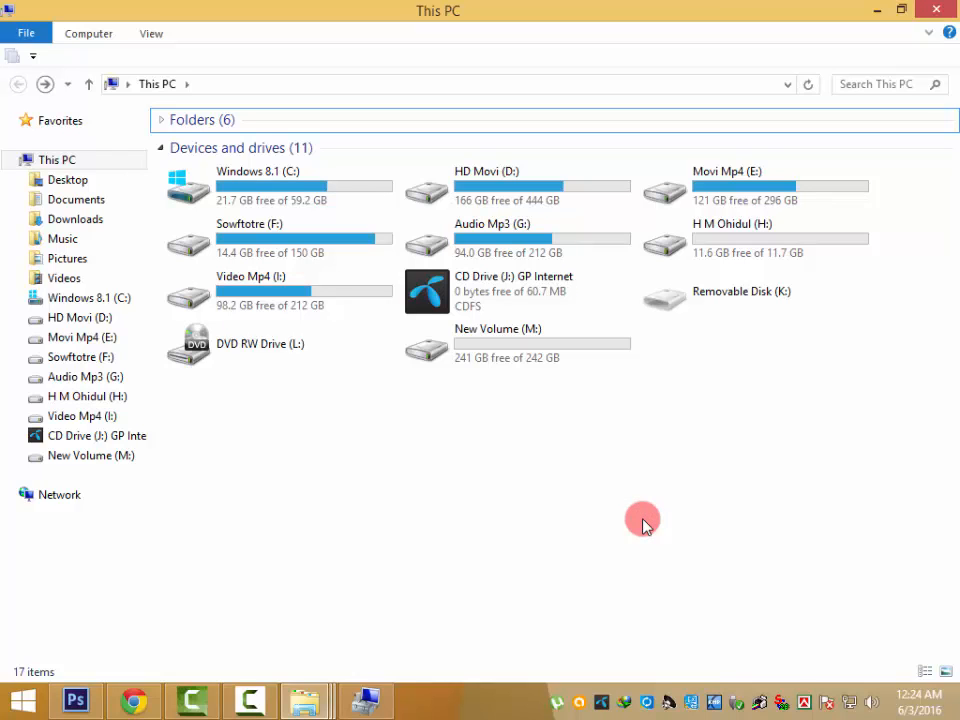